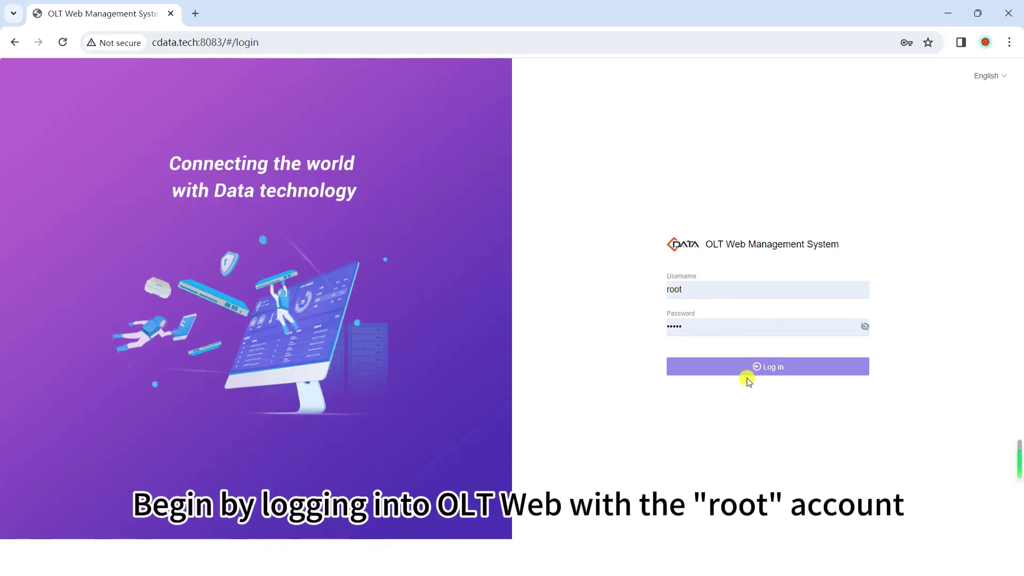
Step: Sign in to the OLT as the root account
click(768, 368)
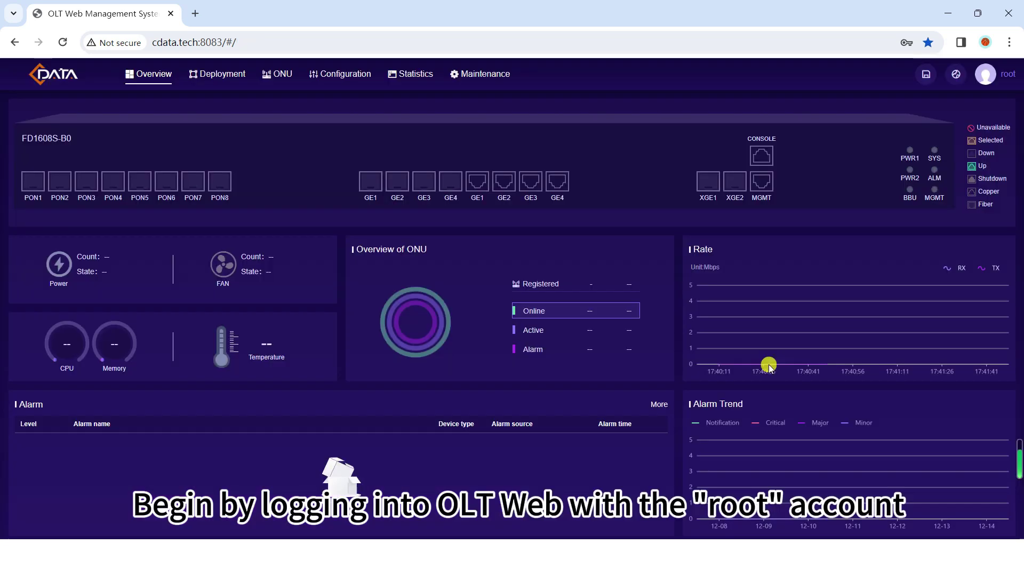
Step: Go to the Maintenance pages of the OLT
click(480, 73)
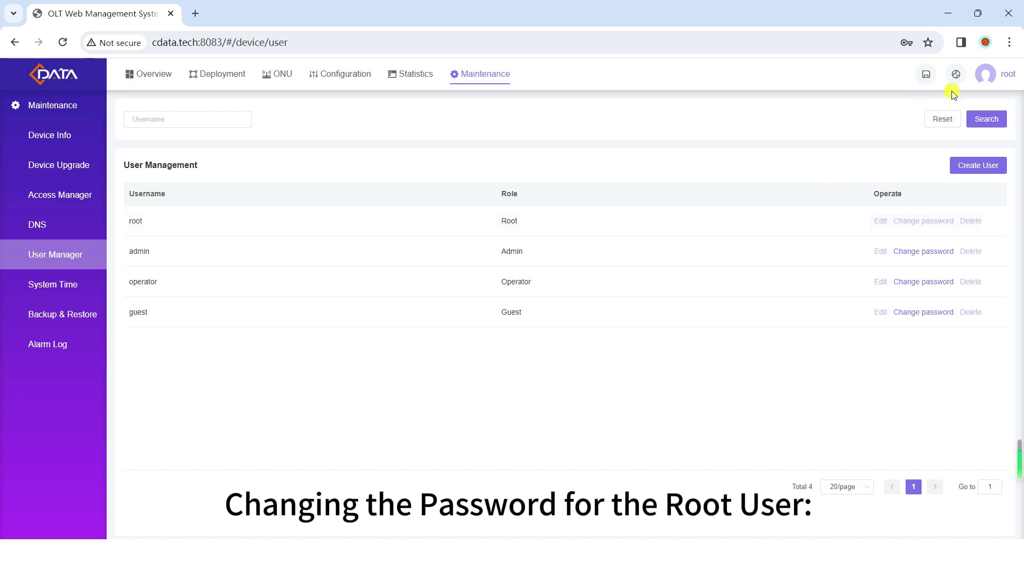
Step: Change the root account's password via its menu, entering current and new password twice, and acknowledge success
click(987, 74)
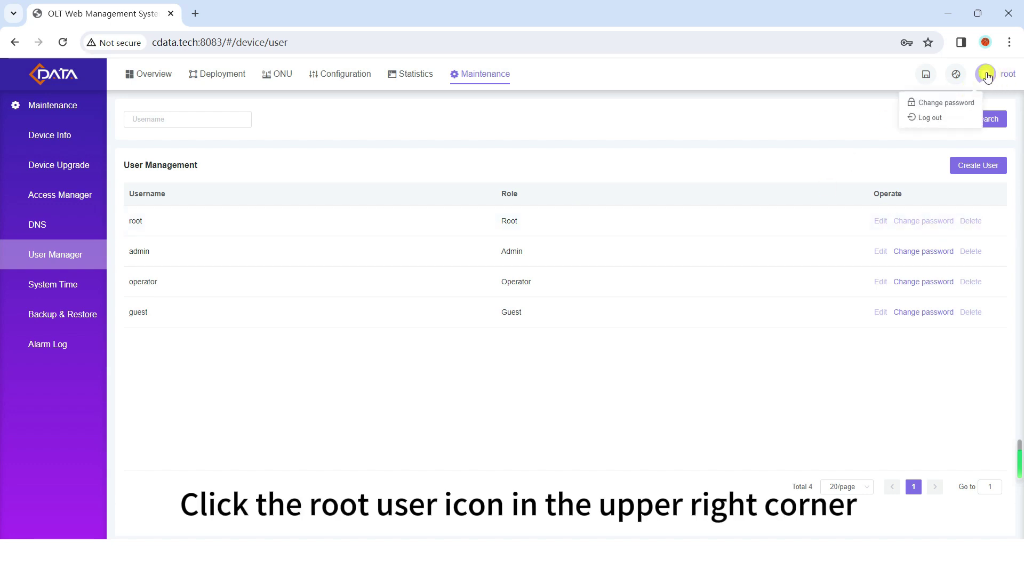
click(944, 103)
click(525, 170)
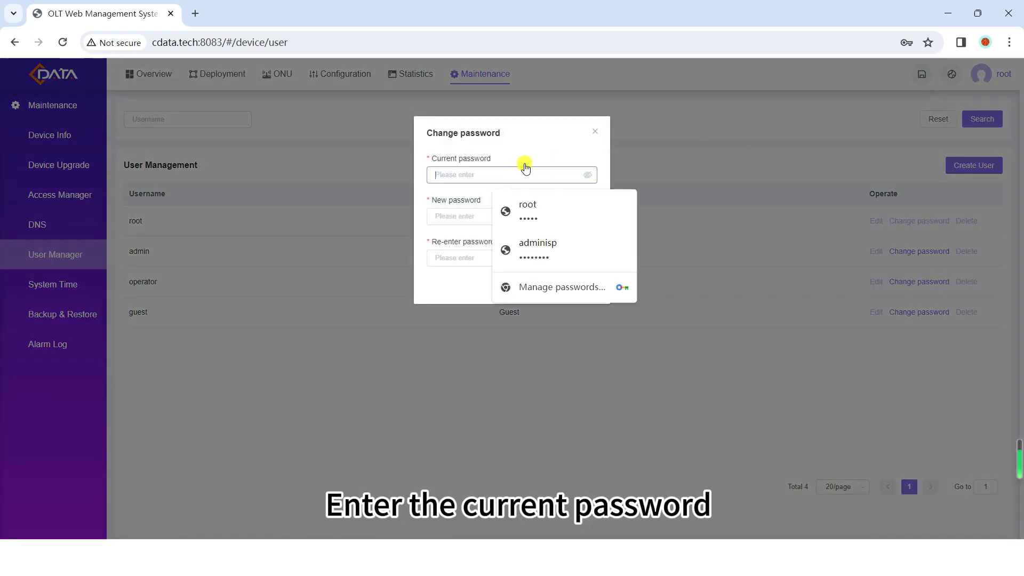
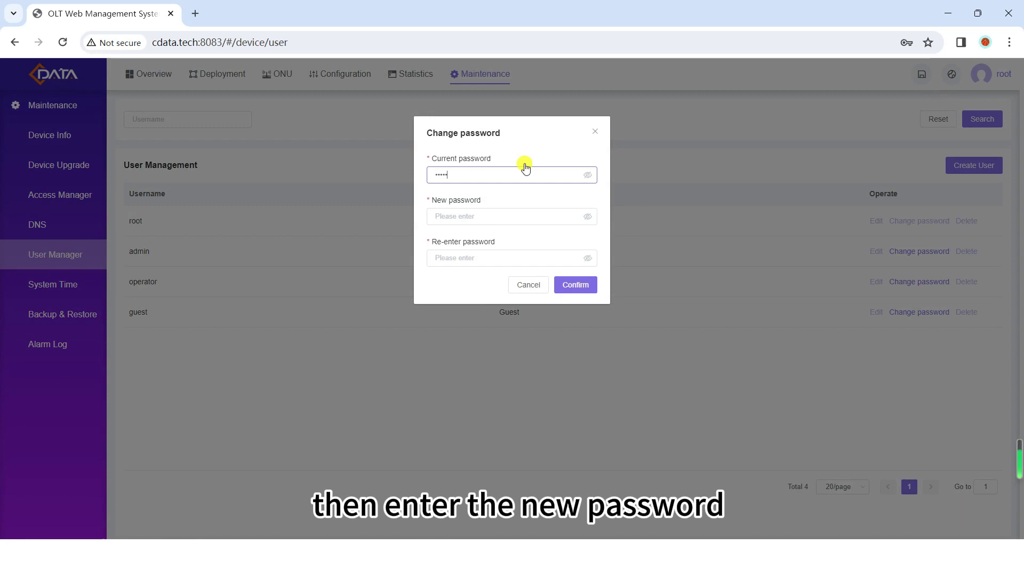
key(Tab)
key(Tab)
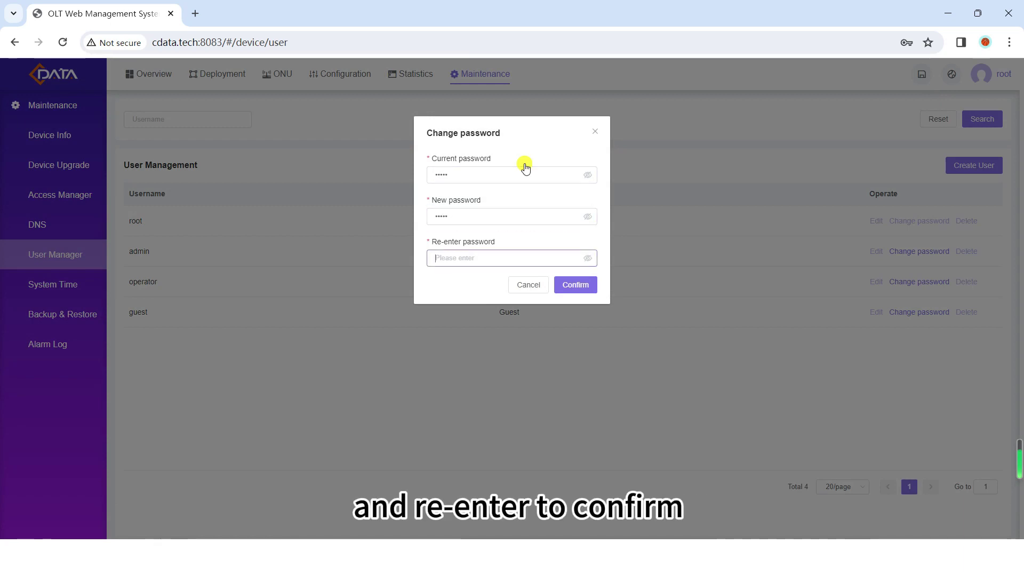
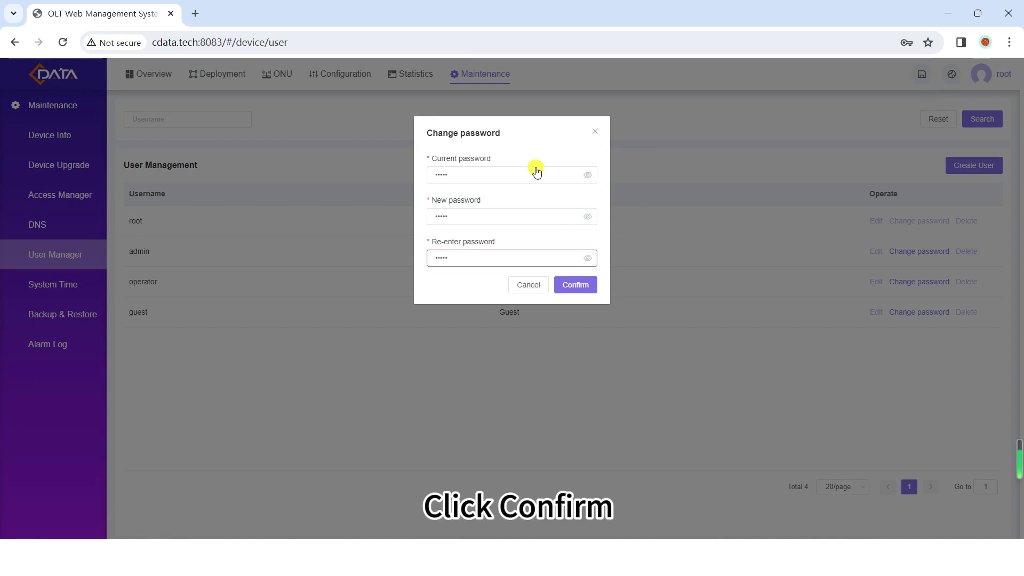
click(575, 284)
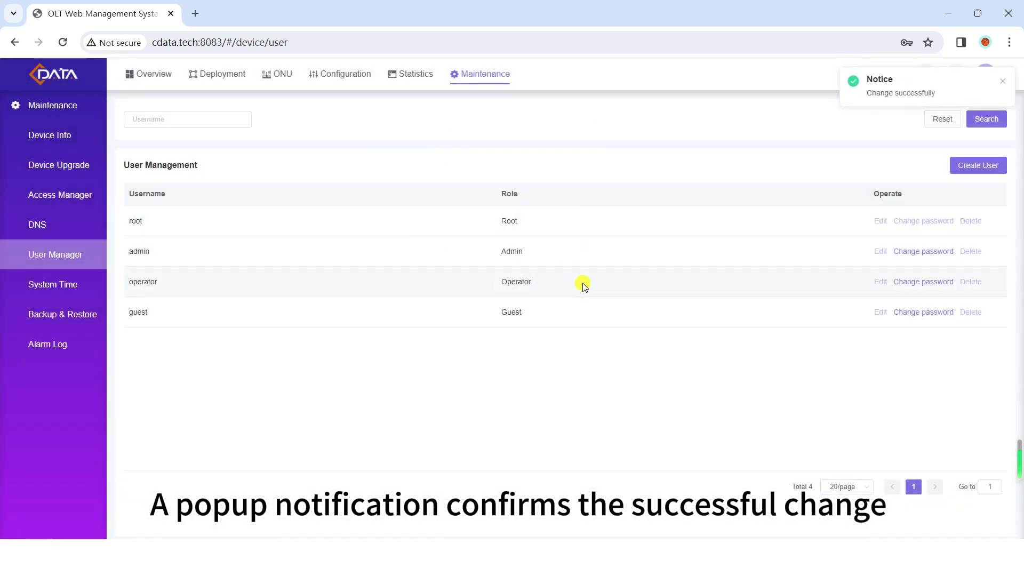
click(1002, 81)
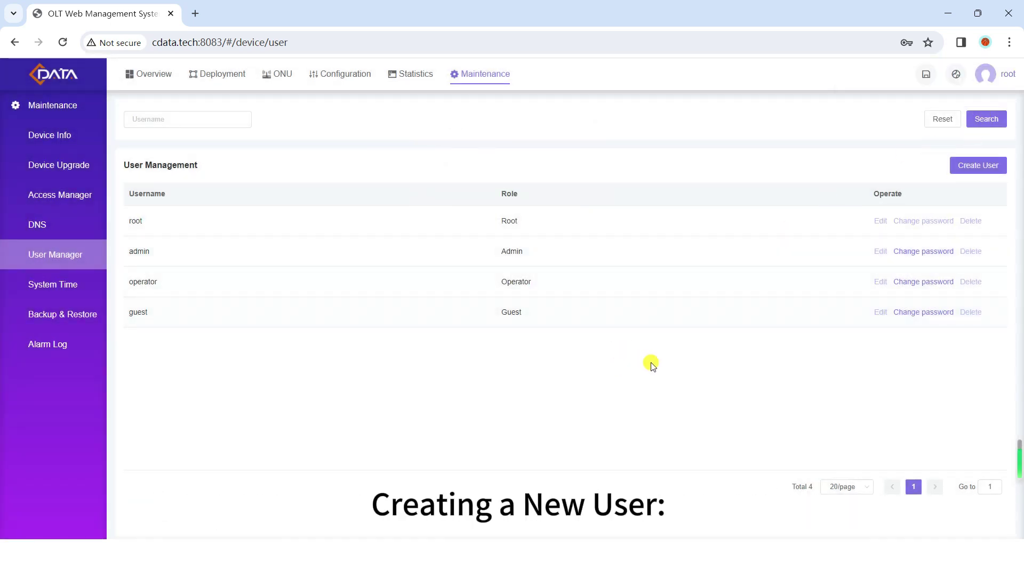
Step: Create user test1 with a password and the Admin role
click(979, 165)
click(481, 176)
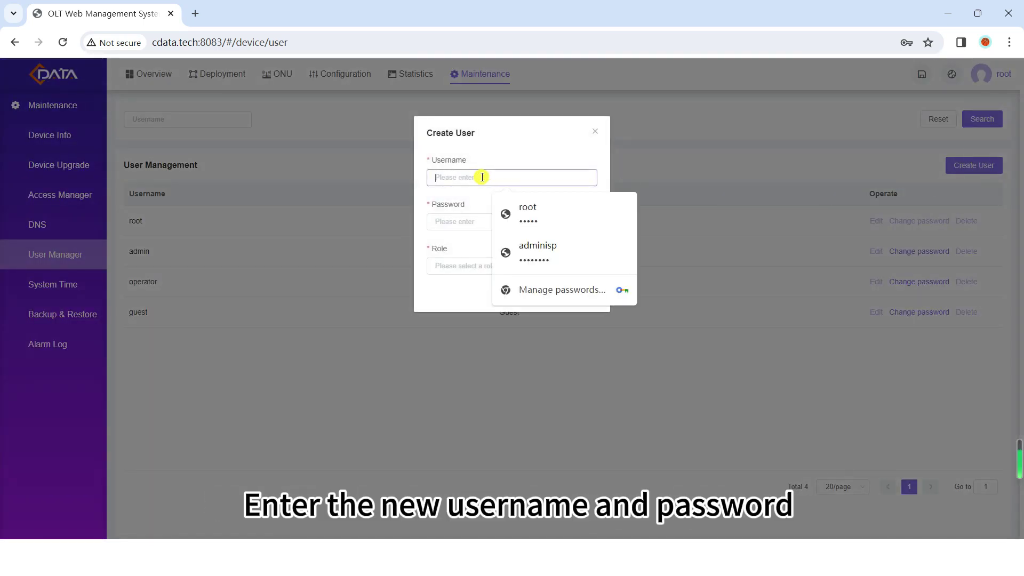
text(test1)
key(Tab)
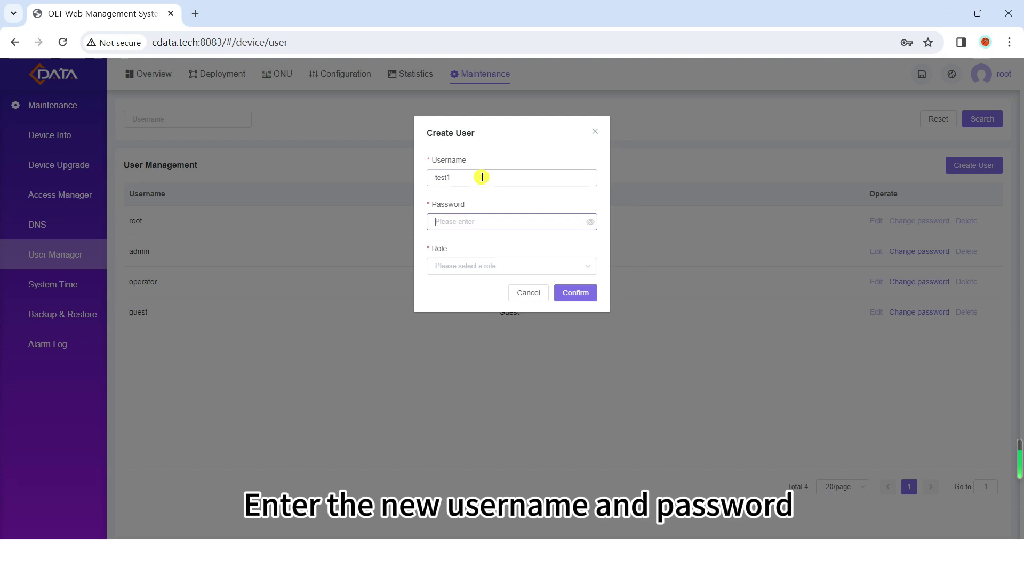
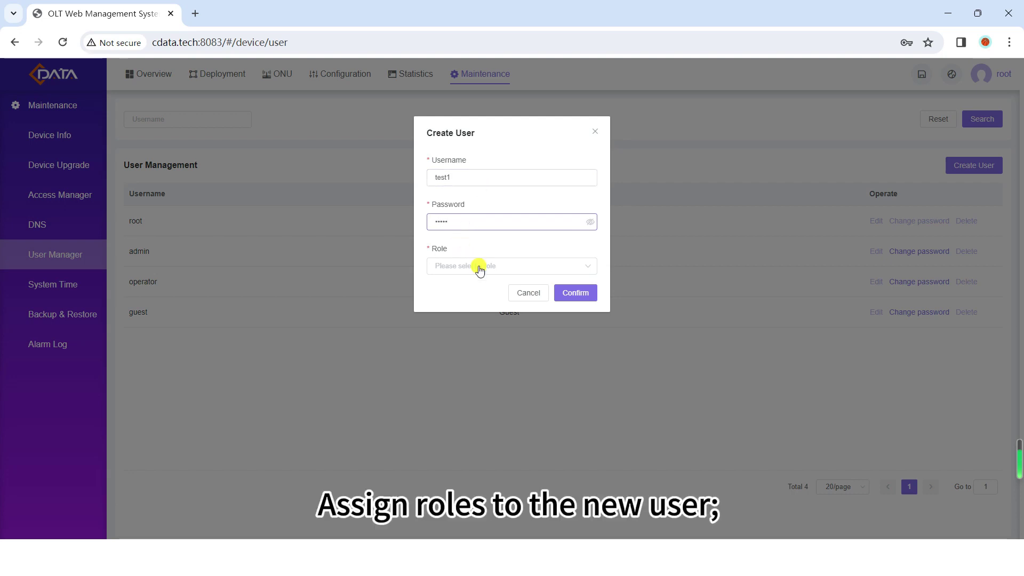
click(507, 265)
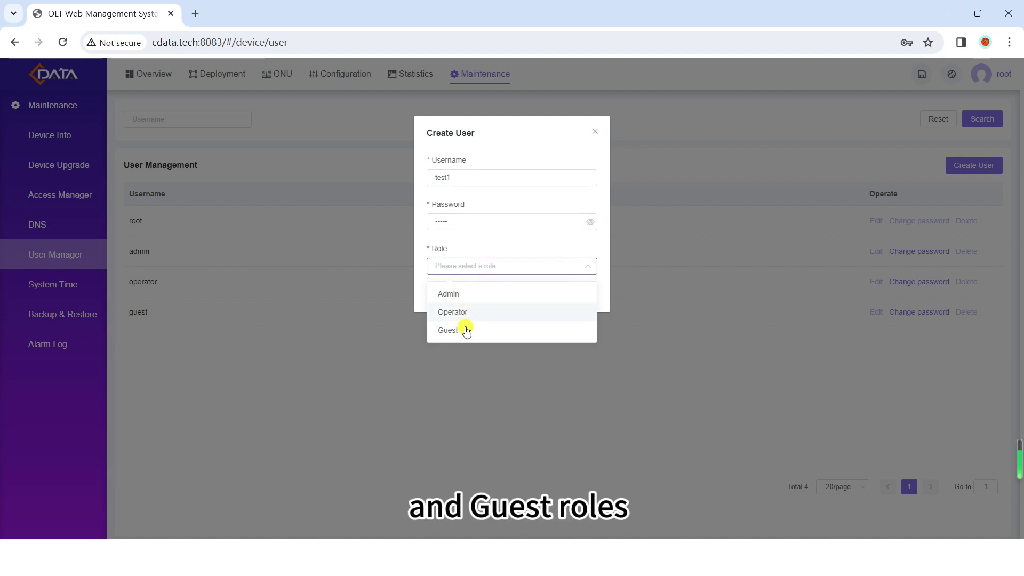
click(455, 293)
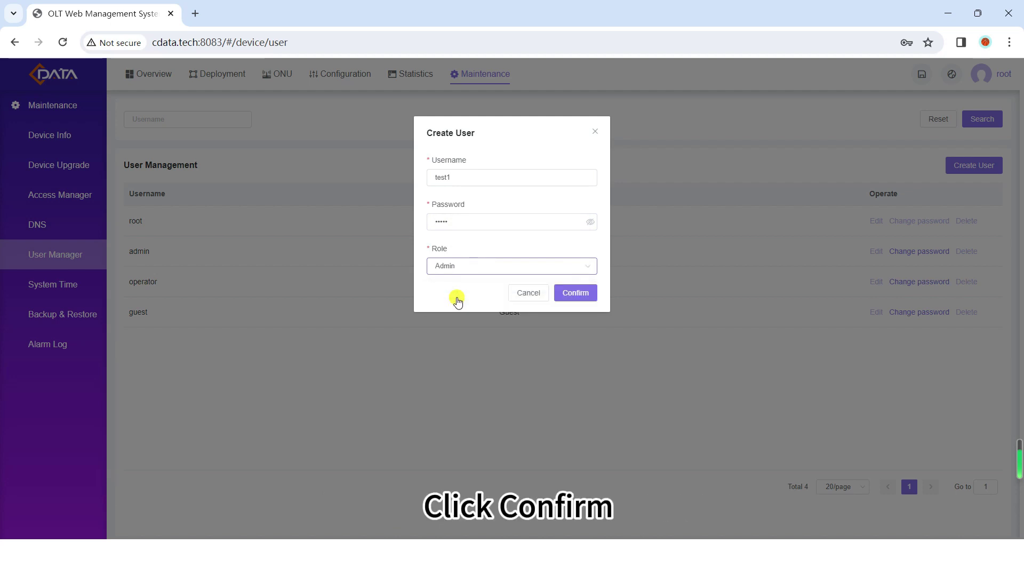
click(583, 294)
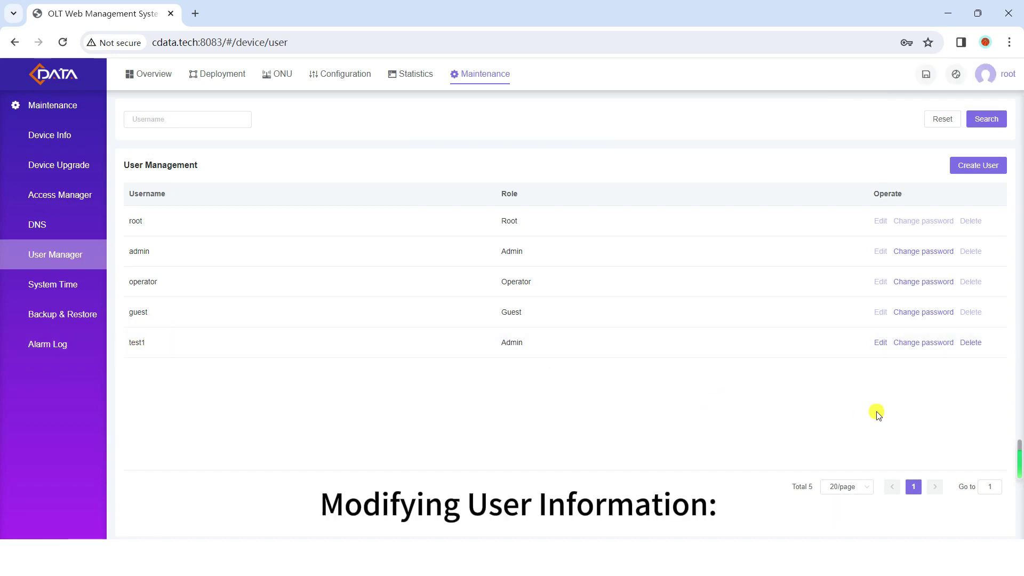
Step: Edit test1 and switch its role from Admin to Operator
click(880, 342)
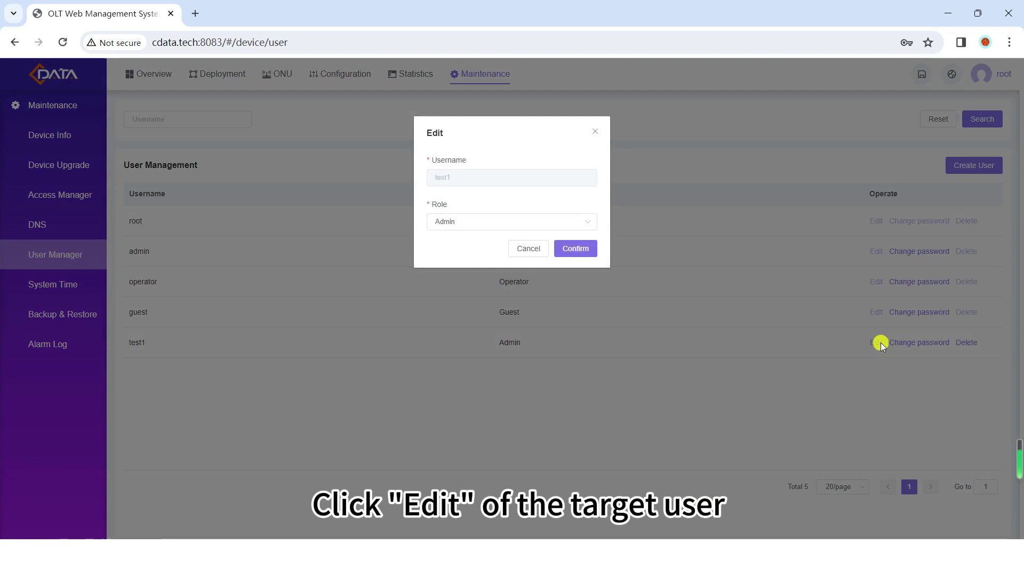
click(495, 226)
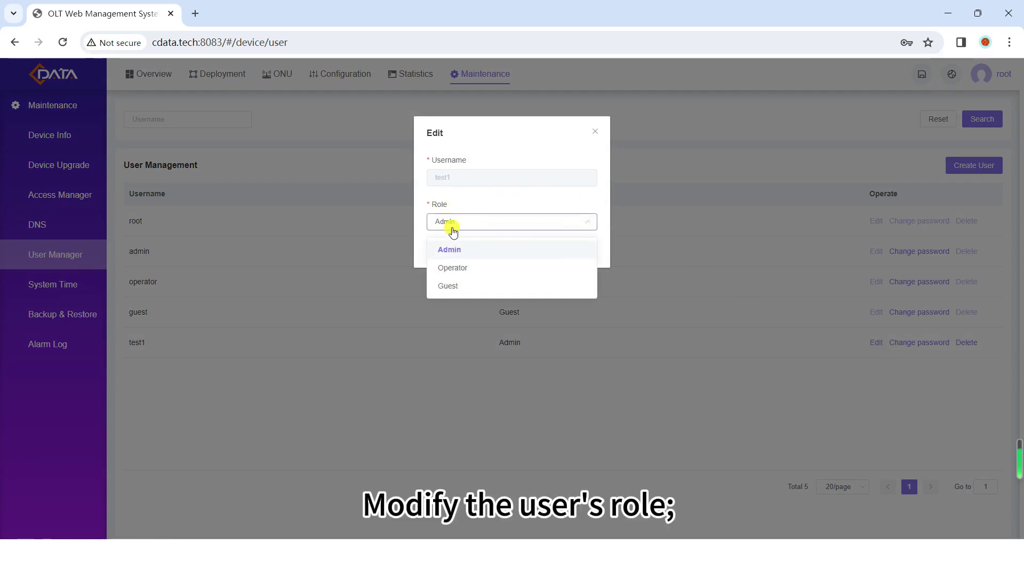
click(458, 271)
click(574, 249)
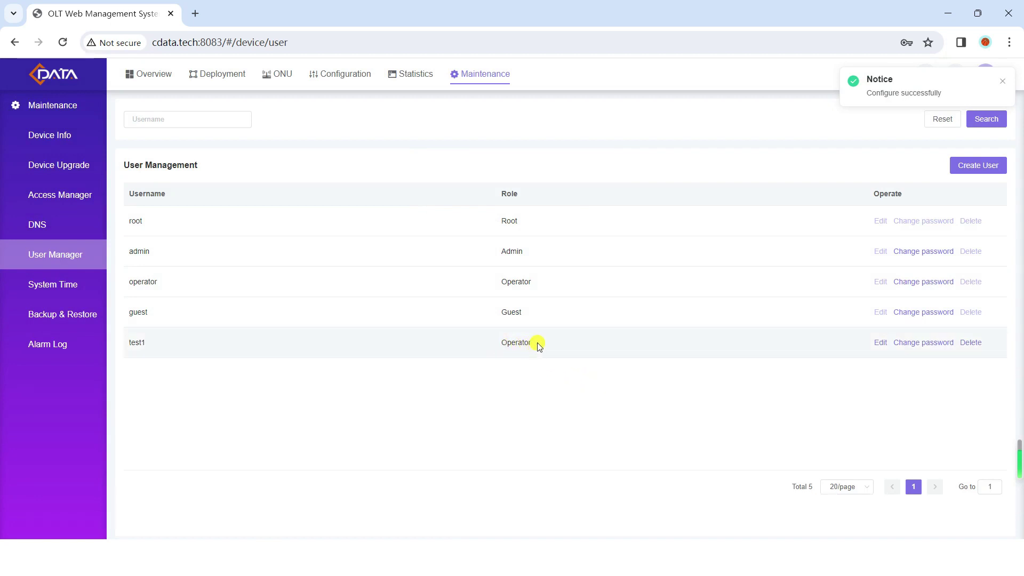
Step: Set and confirm a new password for user test1
click(921, 344)
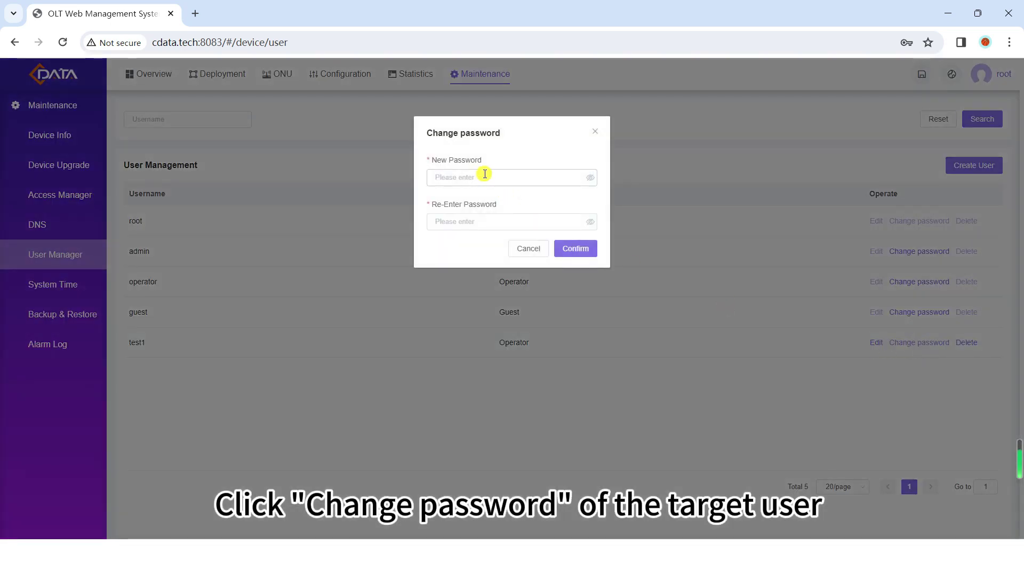
click(484, 174)
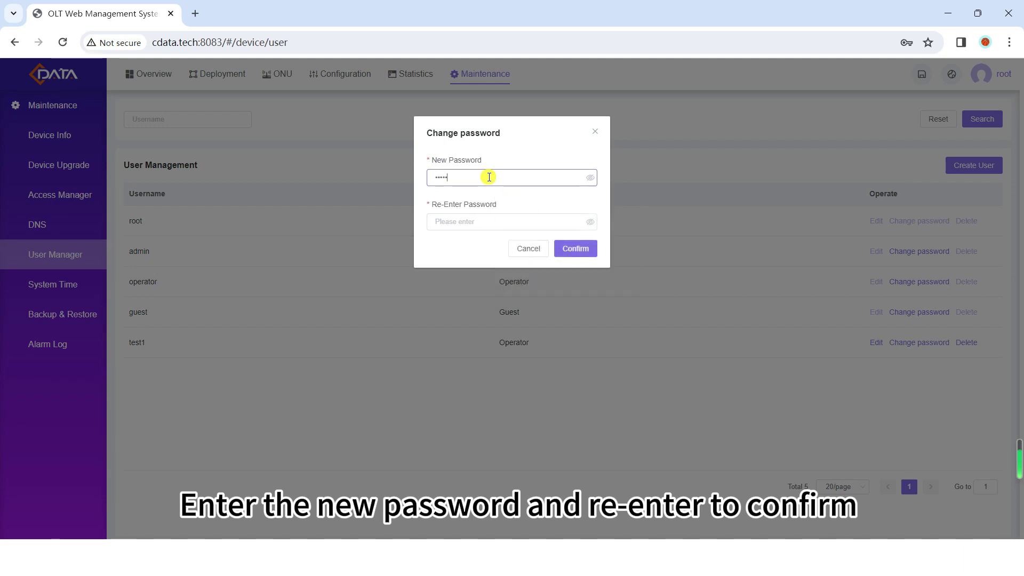
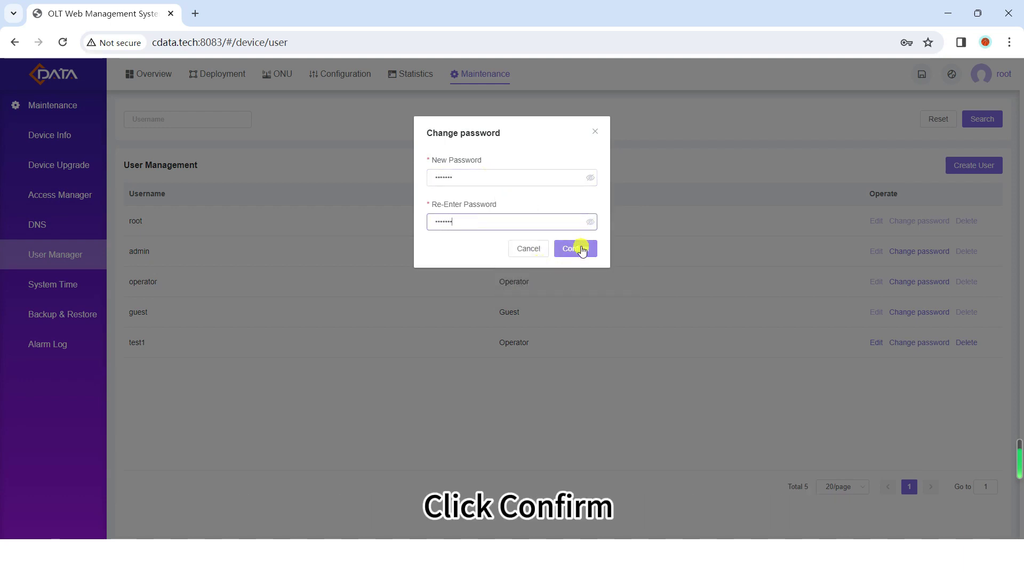
click(575, 248)
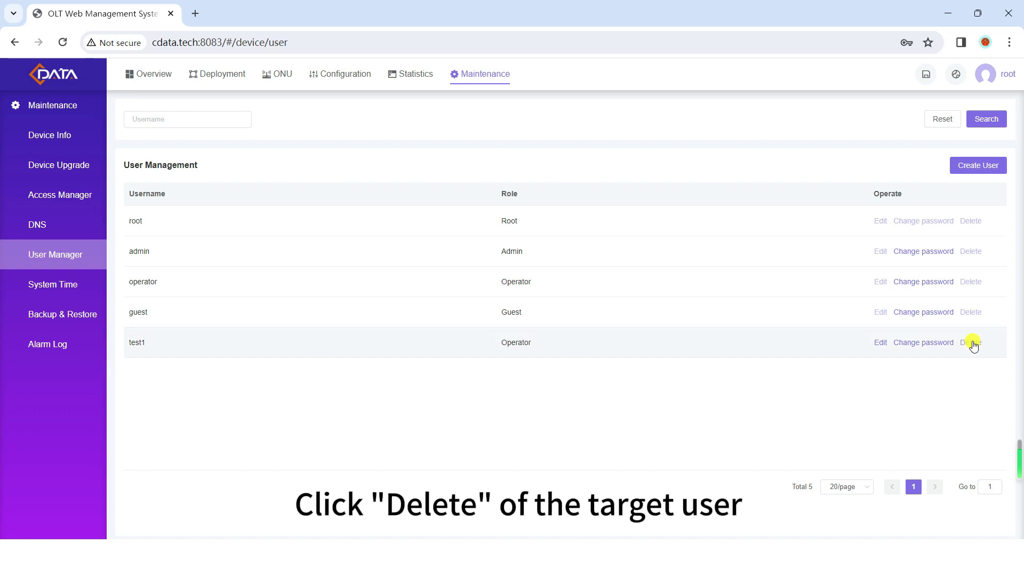
Step: Delete user test1, leaving root, admin, operator and guest
click(971, 343)
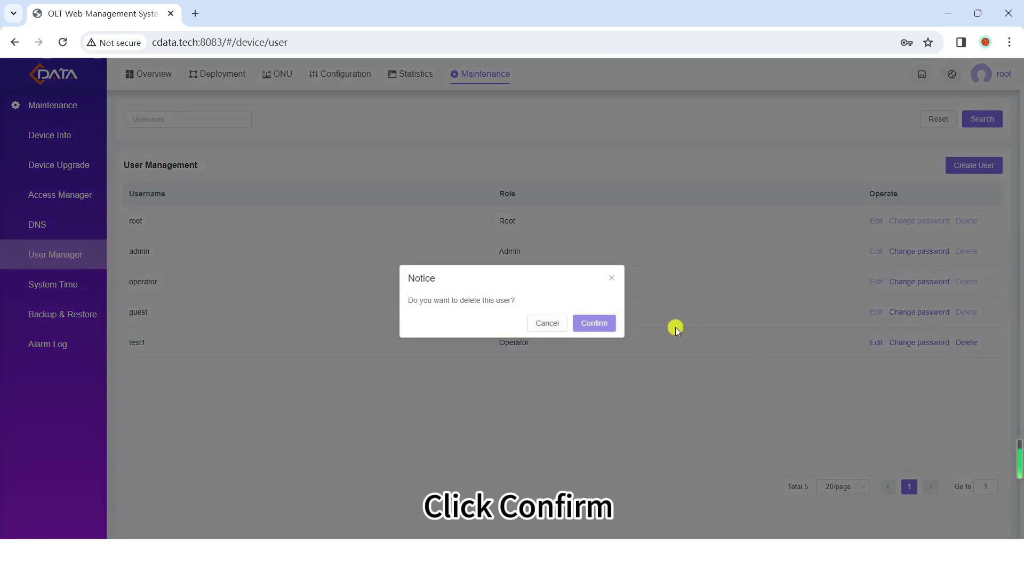
click(594, 323)
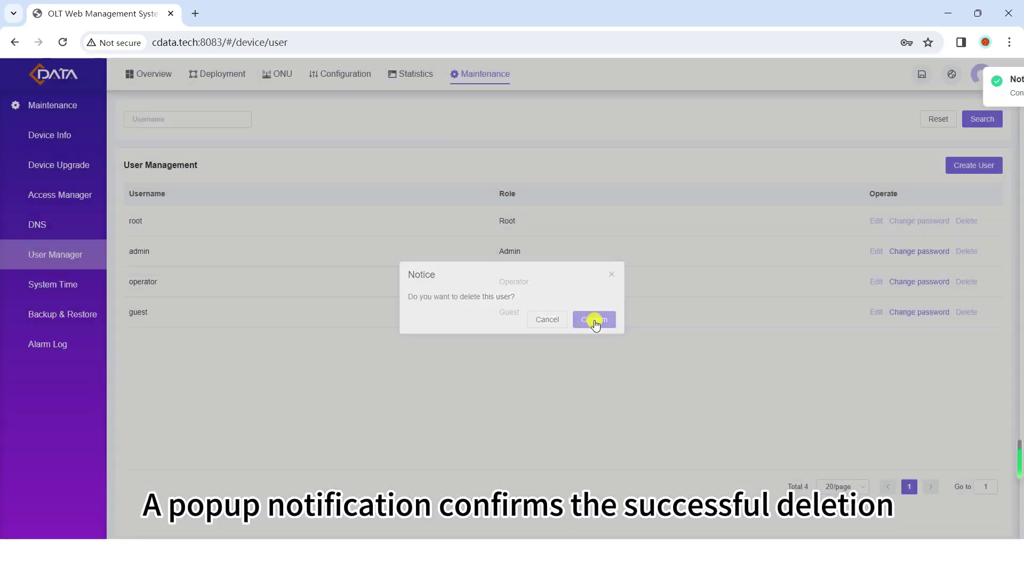